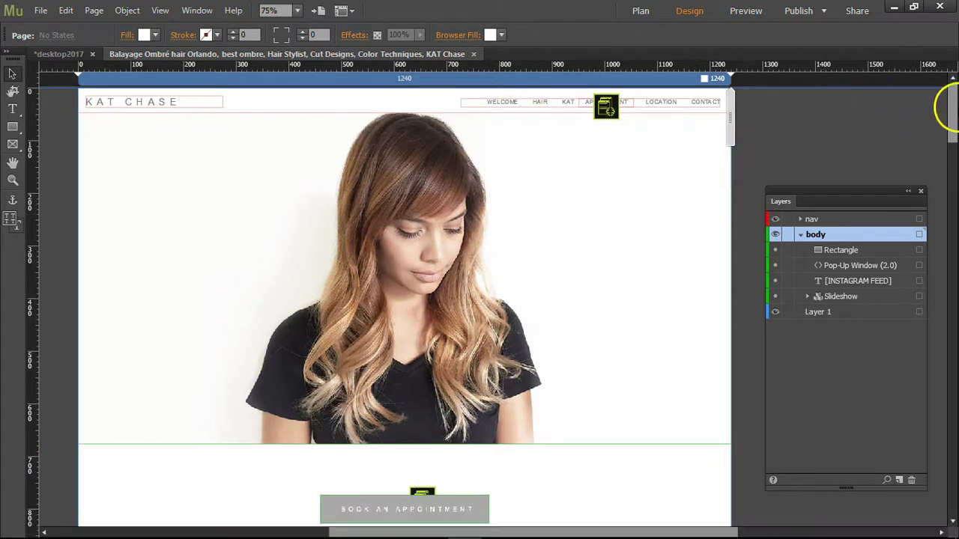
# - Scroll the Muse page to the INSTAGRAM FEED heading and switch to the live salon site in Chrome
pyautogui.moveTo(955, 121); pyautogui.dragTo(784, 164)
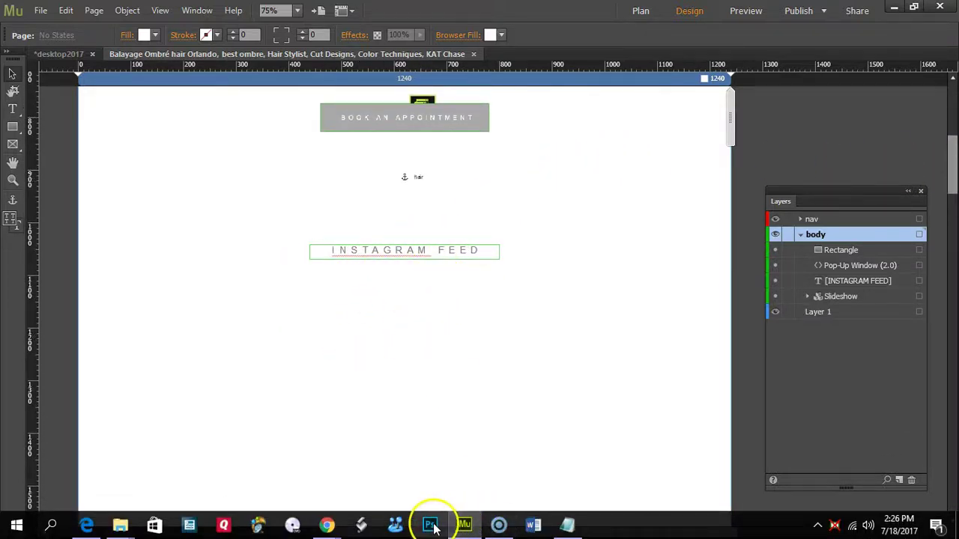
pyautogui.click(328, 526)
pyautogui.click(385, 442)
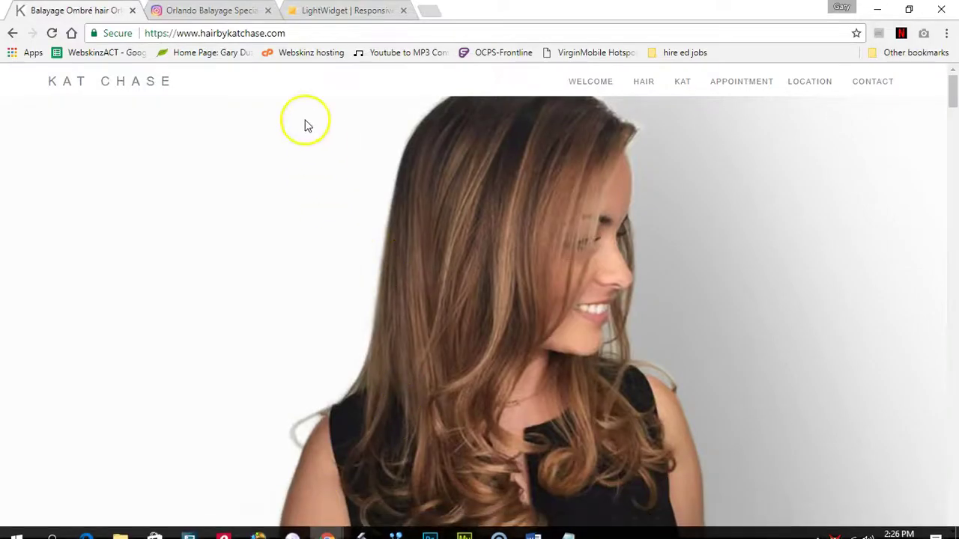
# - View the salon's Instagram profile with its 3,025 posts and photo grid
pyautogui.click(197, 12)
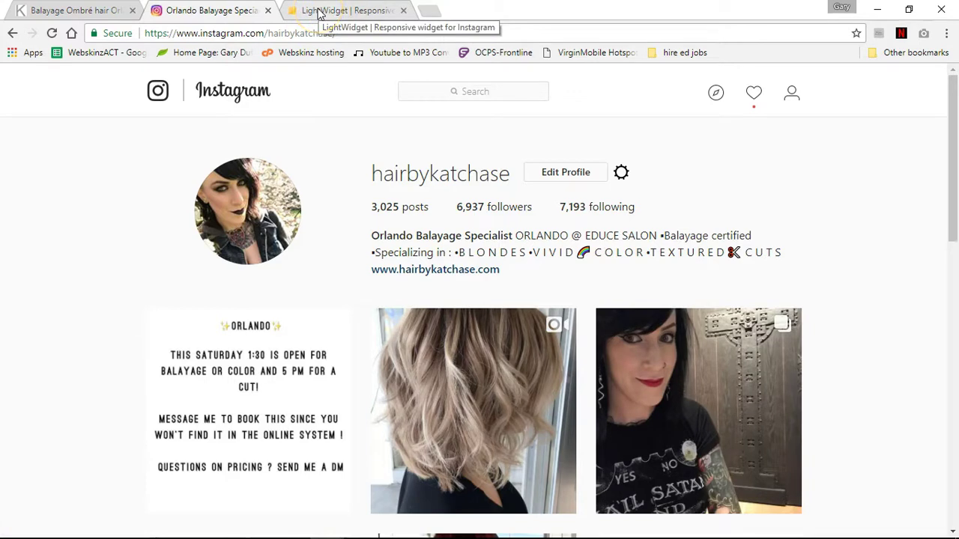
pyautogui.click(356, 18)
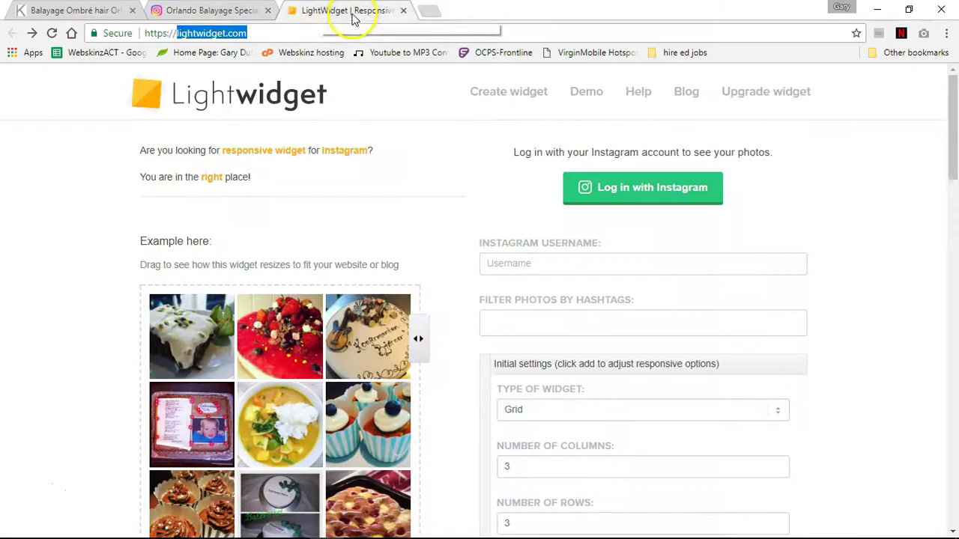
pyautogui.click(256, 33)
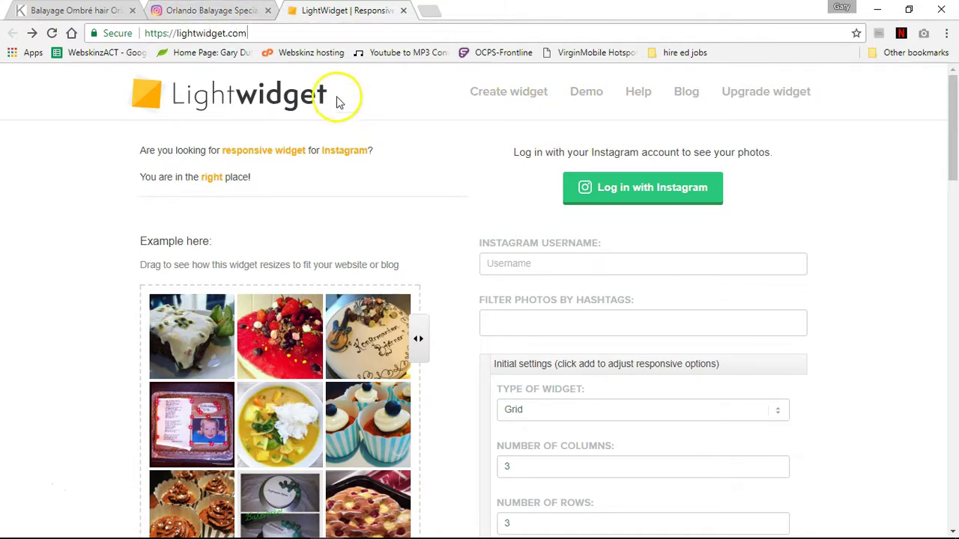
pyautogui.click(196, 9)
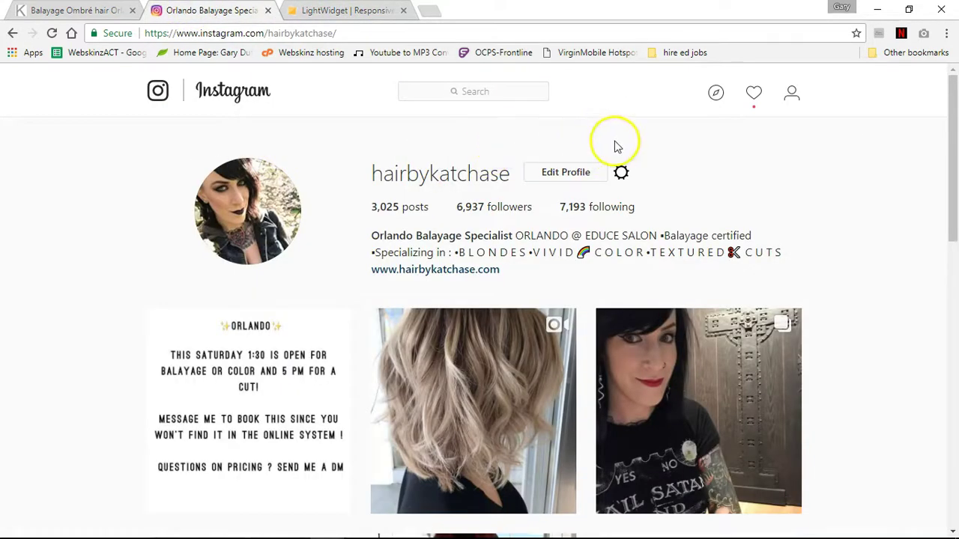
pyautogui.click(326, 12)
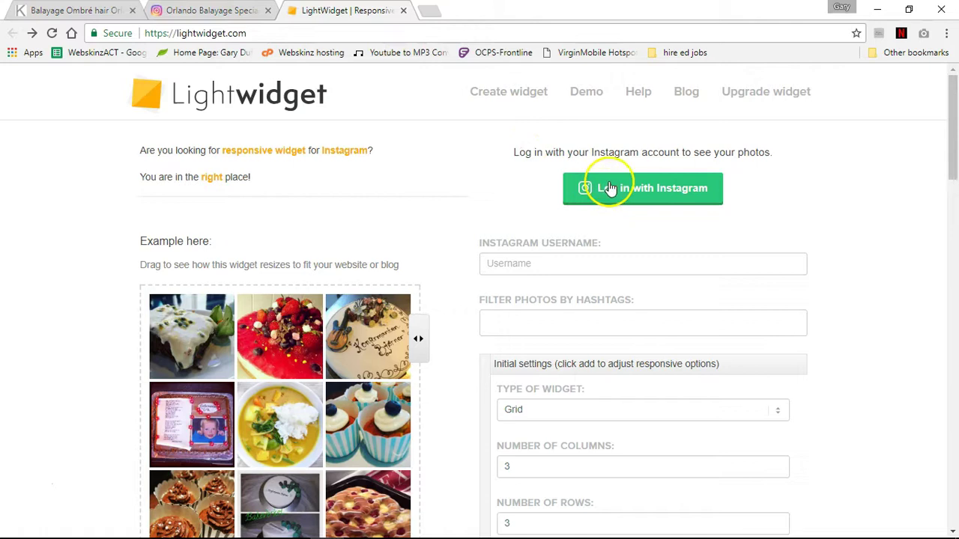
# - Log LightWidget in with the salon's Instagram account and select the filled-in username
pyautogui.click(608, 188)
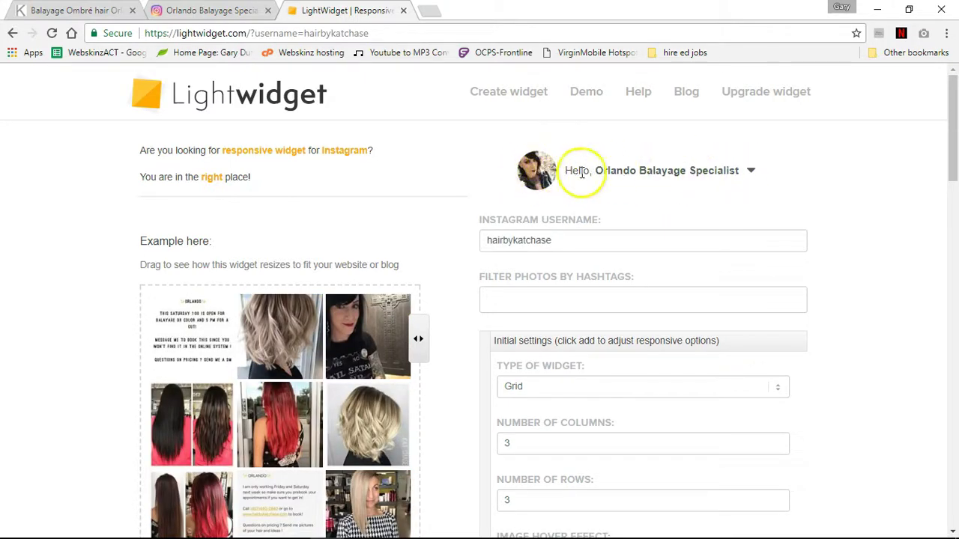
pyautogui.click(548, 240)
pyautogui.moveTo(547, 239); pyautogui.dragTo(467, 238)
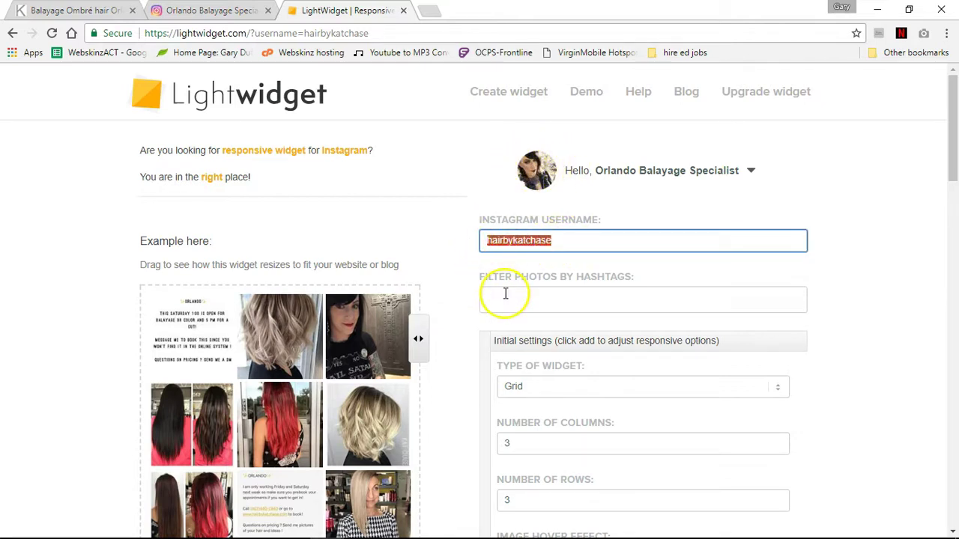
pyautogui.scroll(-3, 471, 278)
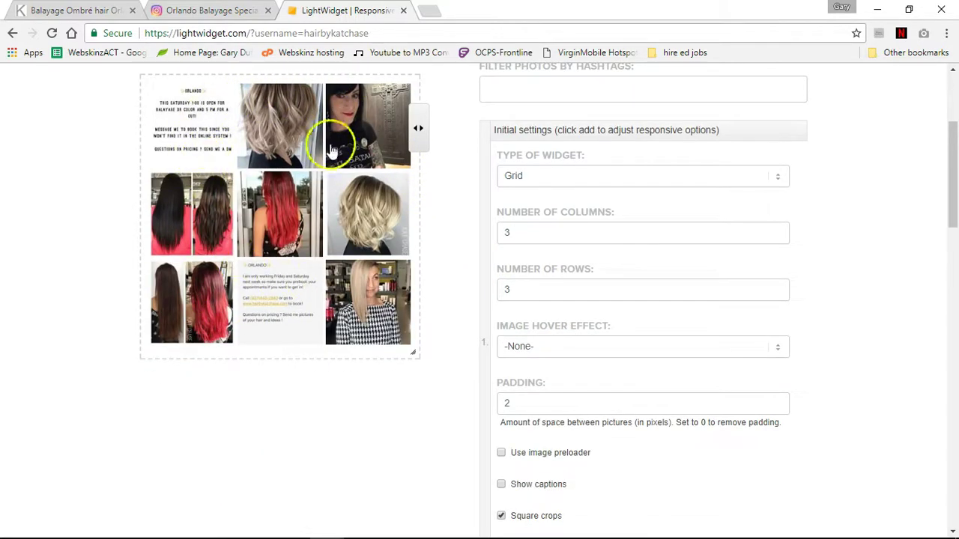
# - Keep the widget type as Grid and check the 3 columns and 3 rows values
pyautogui.click(545, 179)
pyautogui.click(456, 234)
pyautogui.moveTo(498, 233); pyautogui.dragTo(524, 236)
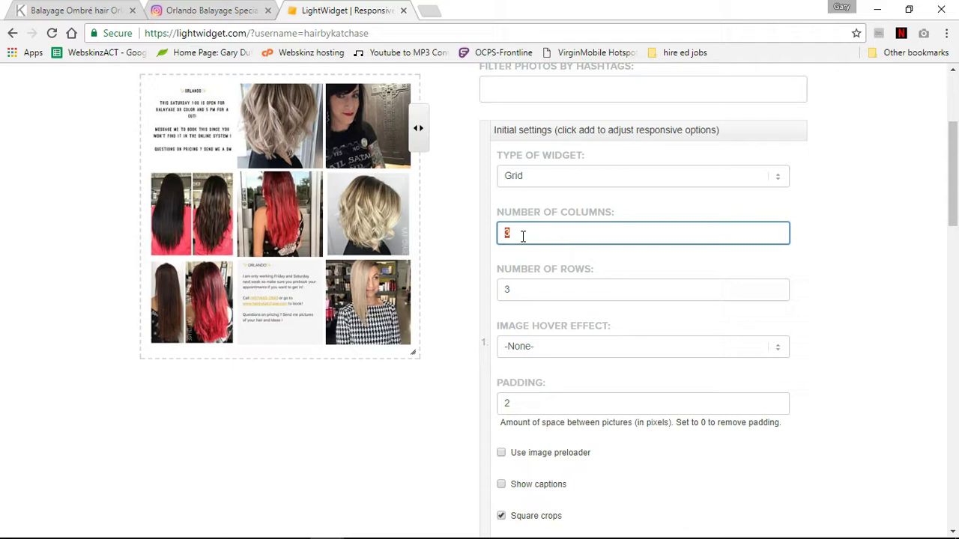
pyautogui.moveTo(506, 289); pyautogui.dragTo(535, 289)
pyautogui.scroll(-2, 621, 317)
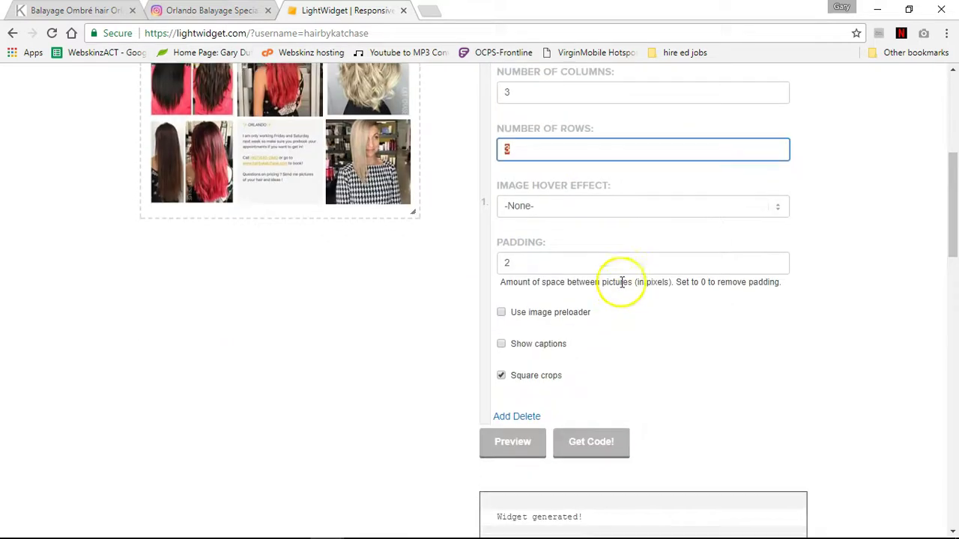
# - Leave the image hover effect at -None- and review the remaining widget options
pyautogui.click(569, 208)
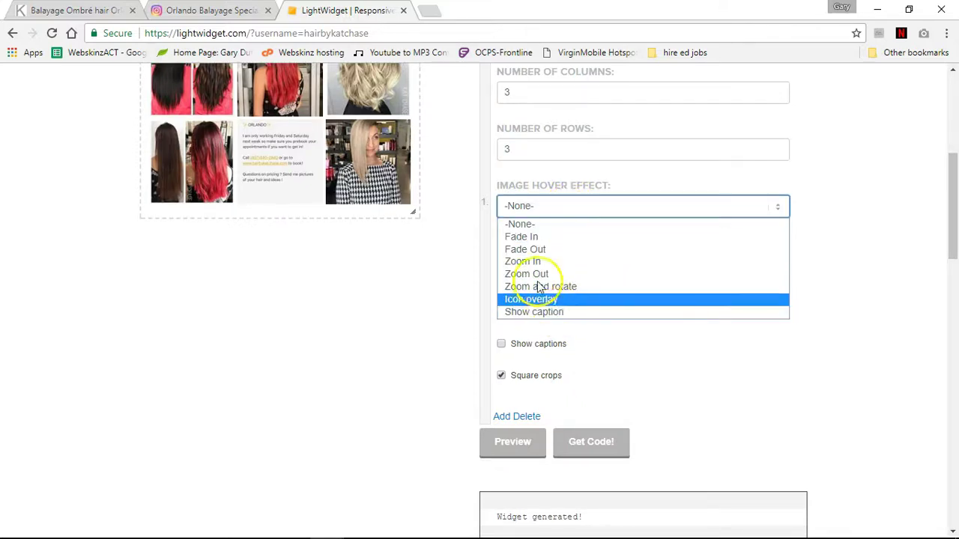
pyautogui.click(462, 301)
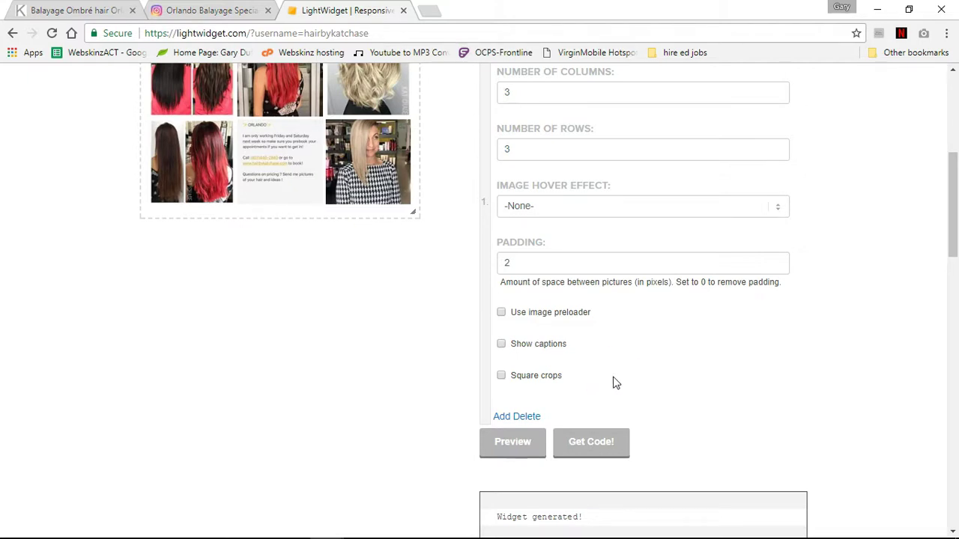
pyautogui.scroll(-1, 697, 358)
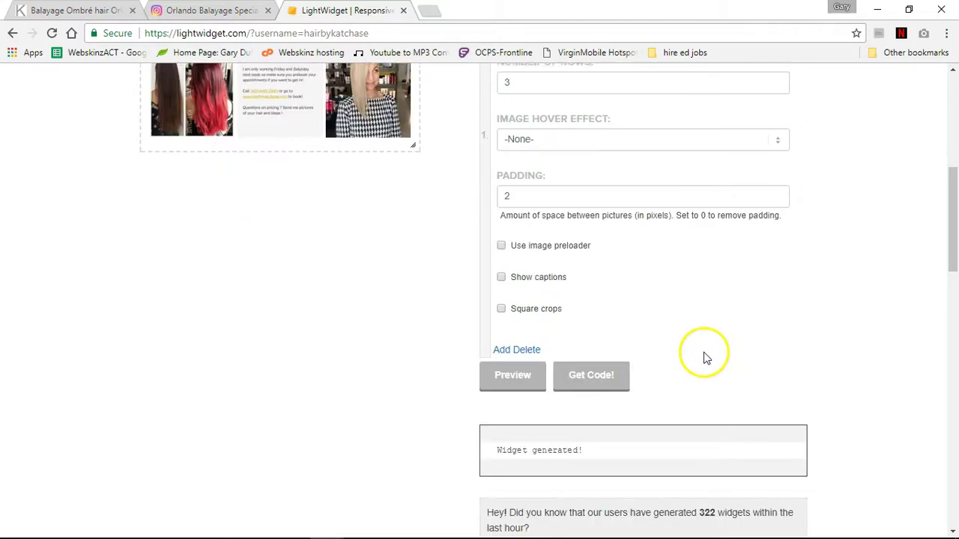
pyautogui.scroll(-1, 858, 288)
pyautogui.scroll(-2, 861, 292)
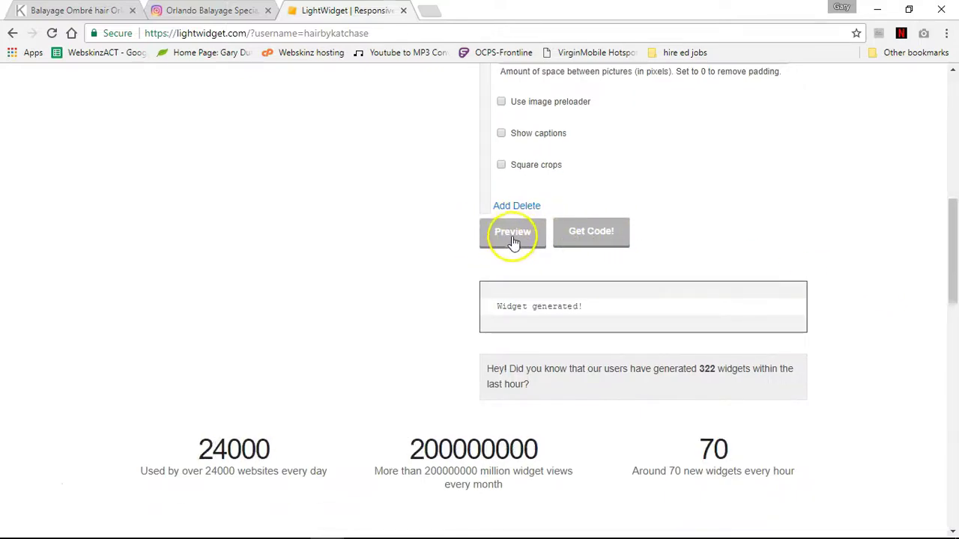
# - Preview the current widget, then change it to 5 columns and 20 rows
pyautogui.click(512, 239)
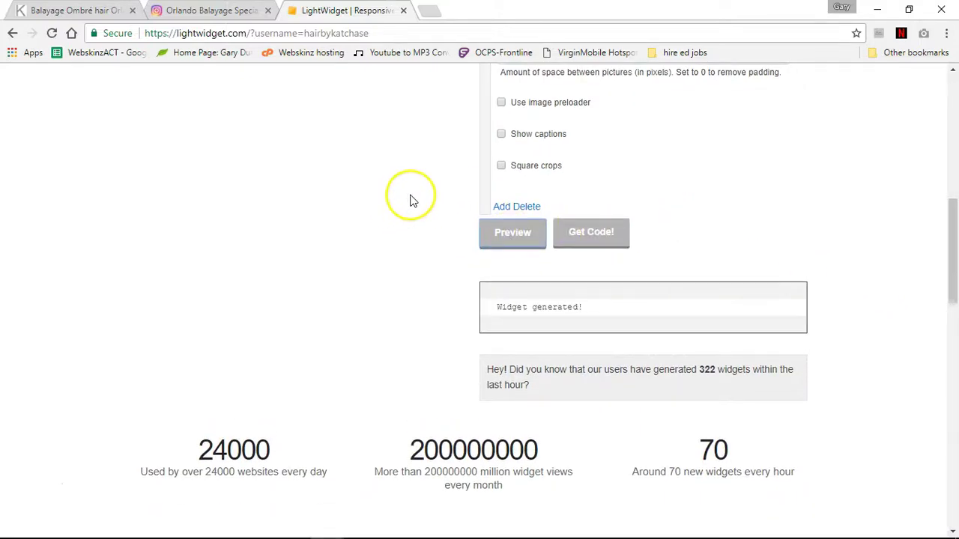
pyautogui.scroll(10, 442, 198)
pyautogui.scroll(-1, 459, 213)
pyautogui.scroll(-3, 459, 213)
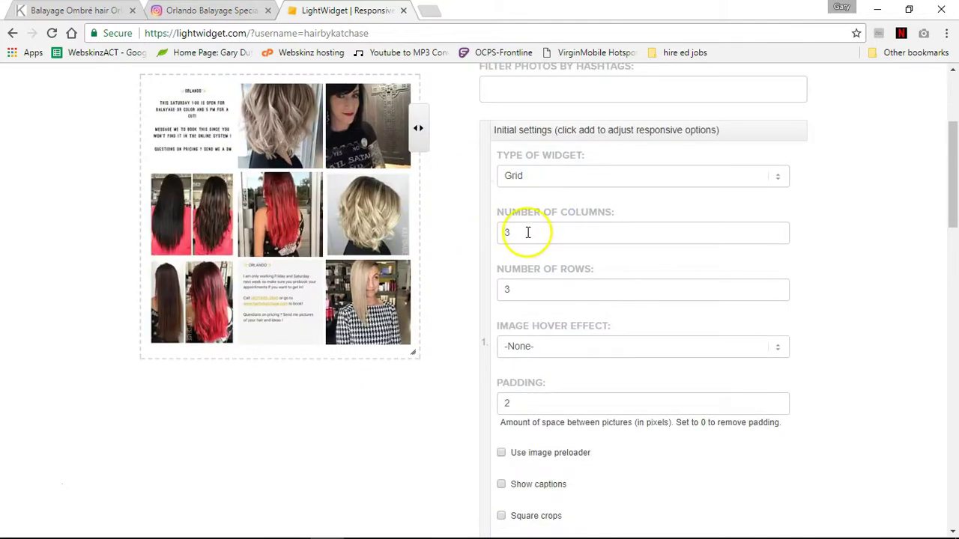
pyautogui.moveTo(527, 232); pyautogui.dragTo(461, 237)
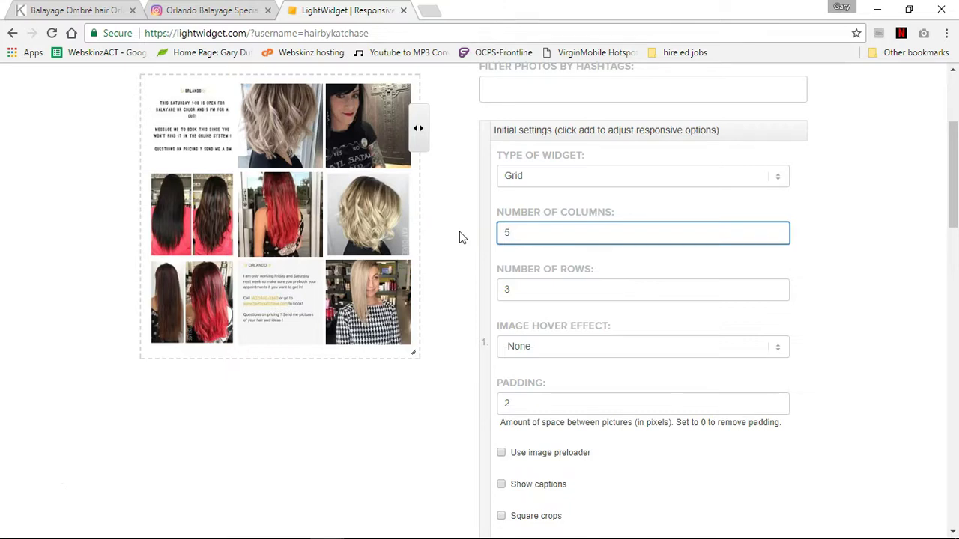
pyautogui.moveTo(514, 289); pyautogui.dragTo(462, 294)
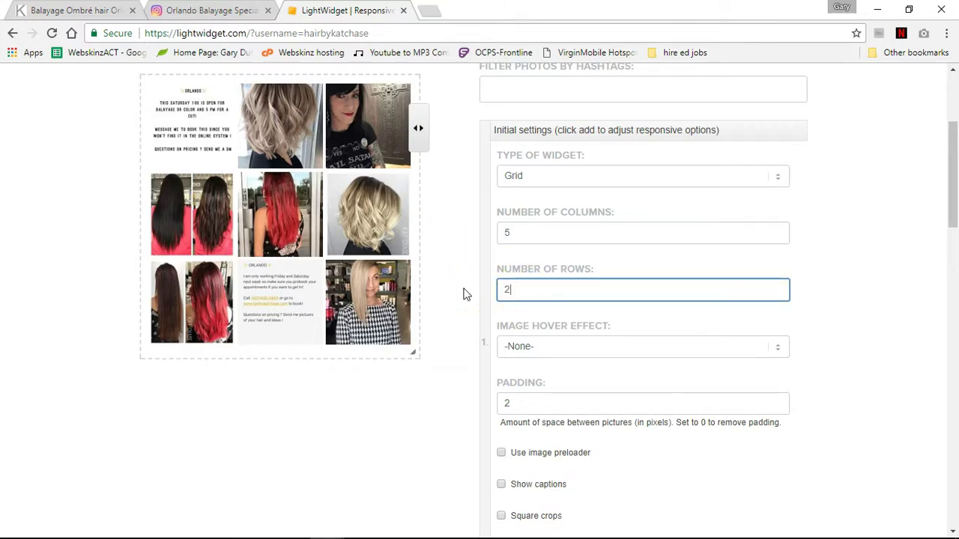
pyautogui.write('20')
# - Set the hover effect to Show caption and padding to 5, then preview the grid
pyautogui.click(539, 349)
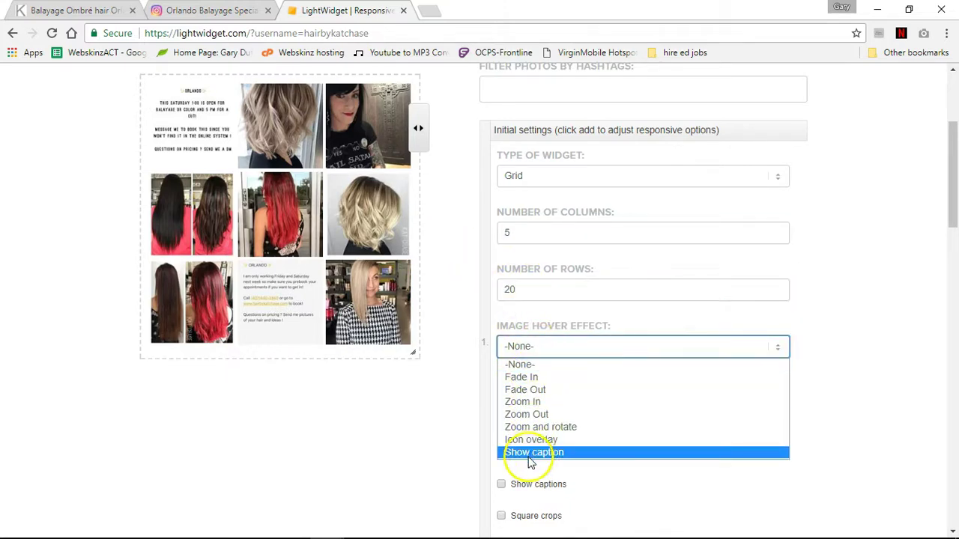
pyautogui.click(531, 453)
pyautogui.scroll(-3, 622, 401)
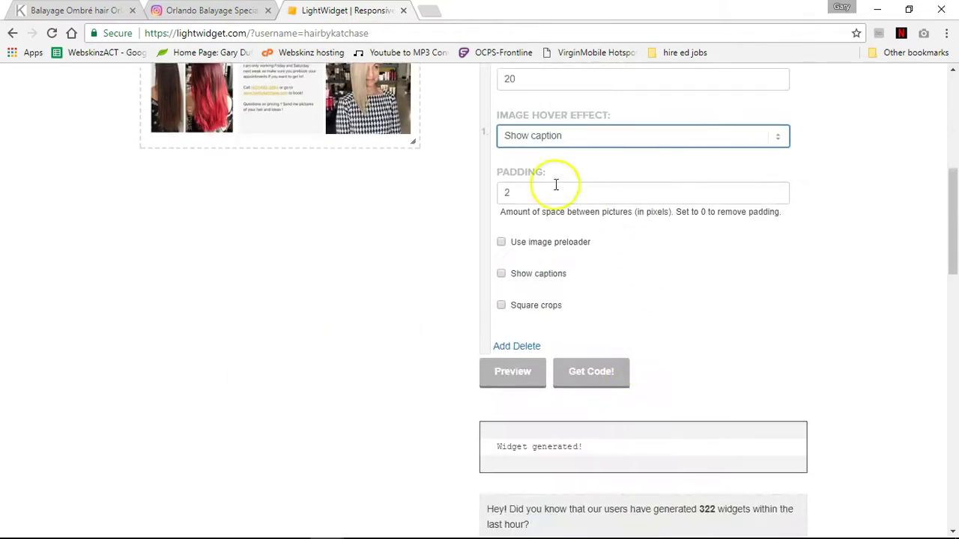
pyautogui.moveTo(484, 192); pyautogui.dragTo(556, 190)
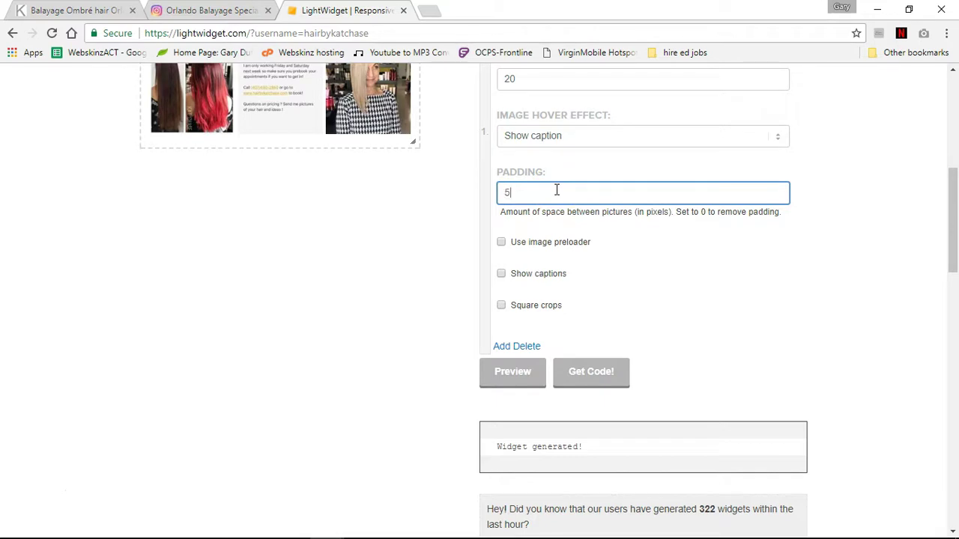
pyautogui.write('5')
pyautogui.click(513, 372)
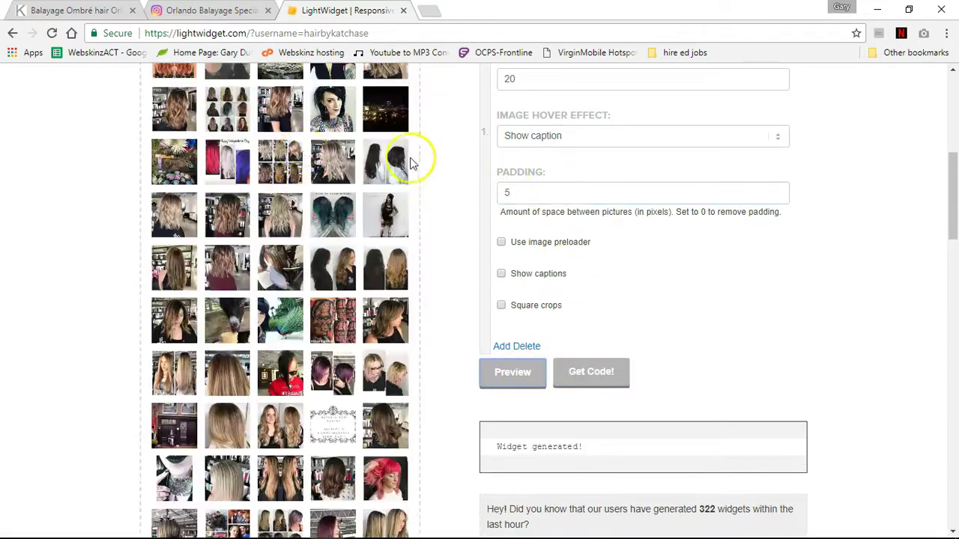
pyautogui.scroll(4, 421, 161)
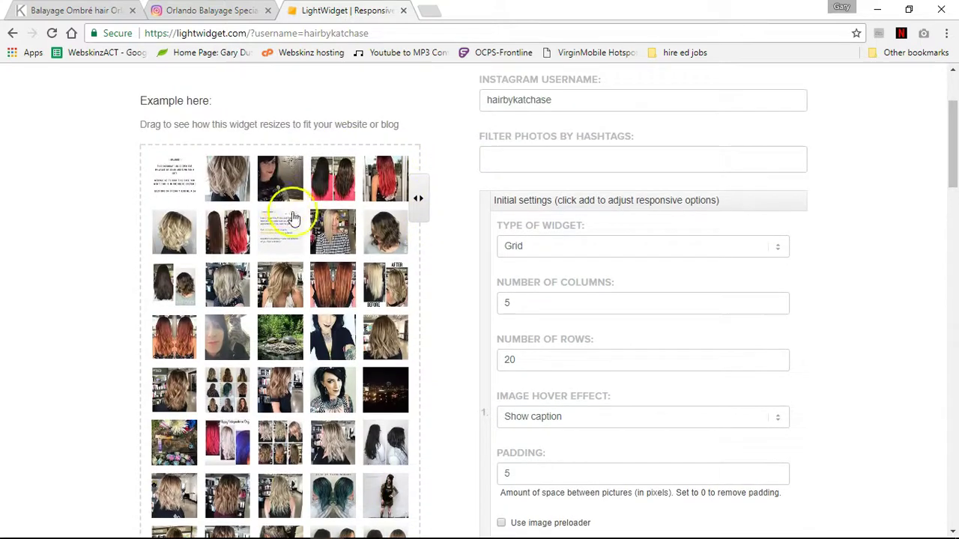
pyautogui.moveTo(275, 186)
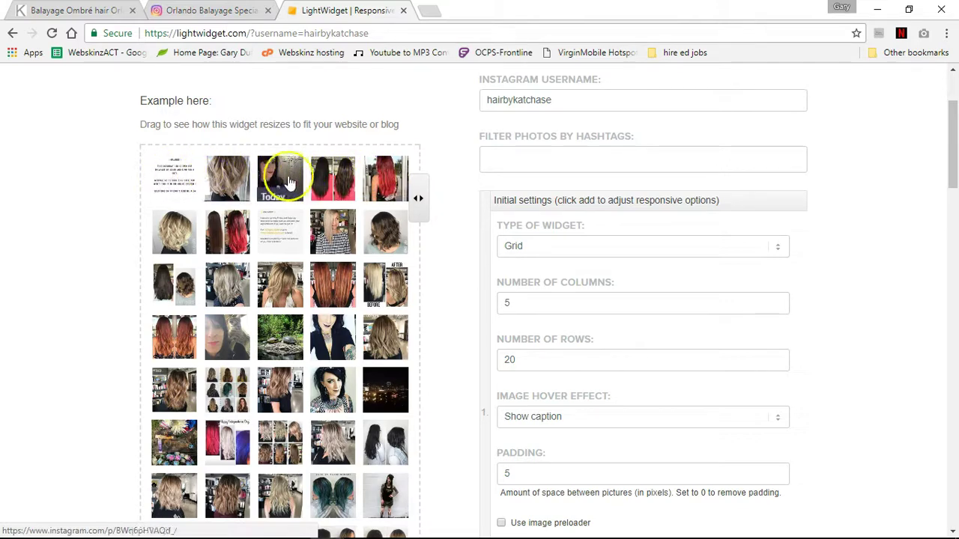
pyautogui.scroll(-10, 457, 195)
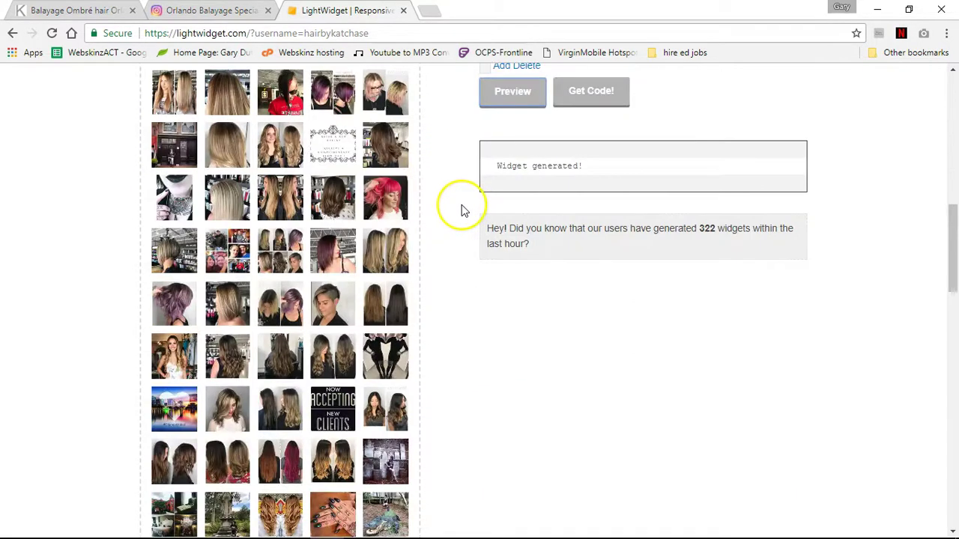
# - Generate the widget's script-and-iframe embed code, select all of it, and return to LightWidget's home page
pyautogui.click(590, 98)
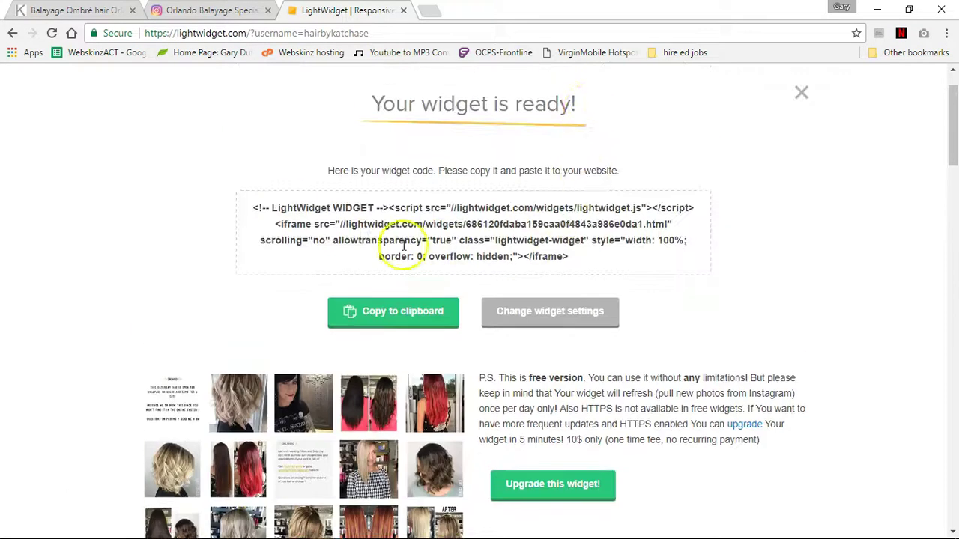
pyautogui.moveTo(253, 210); pyautogui.dragTo(601, 260)
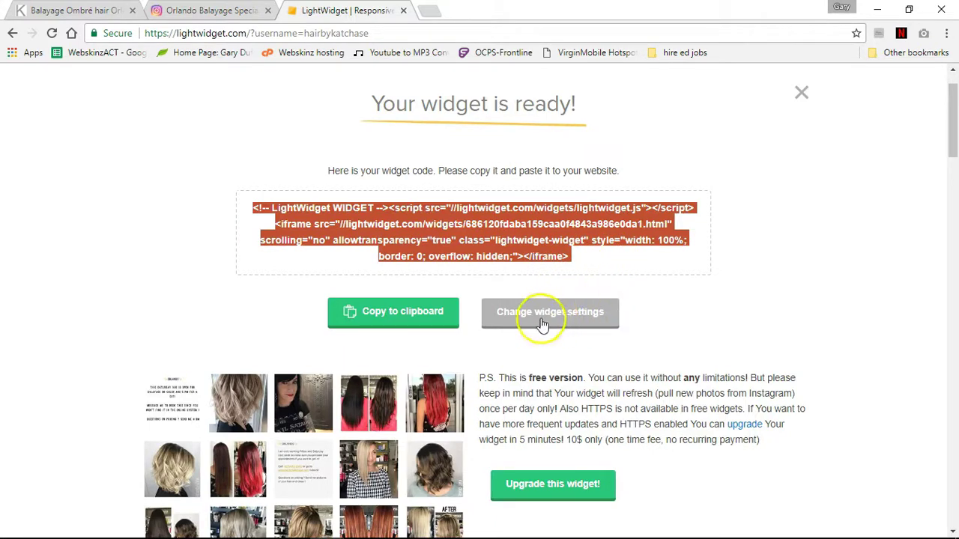
pyautogui.click(660, 314)
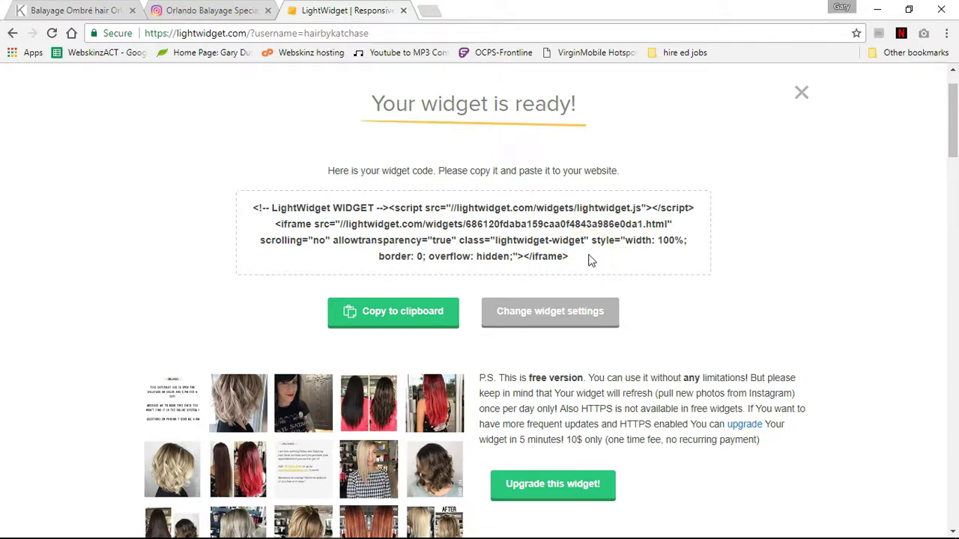
pyautogui.moveTo(578, 264); pyautogui.dragTo(214, 207)
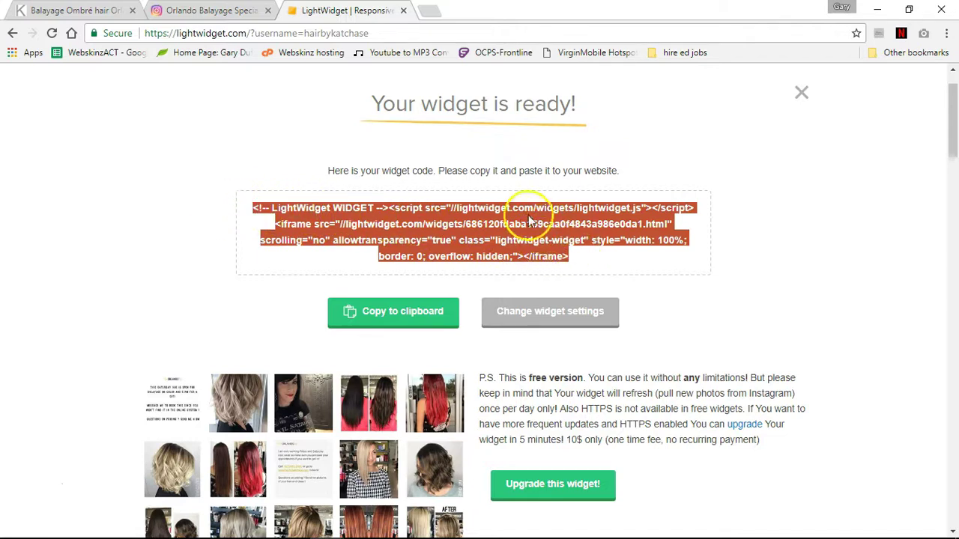
pyautogui.click(12, 34)
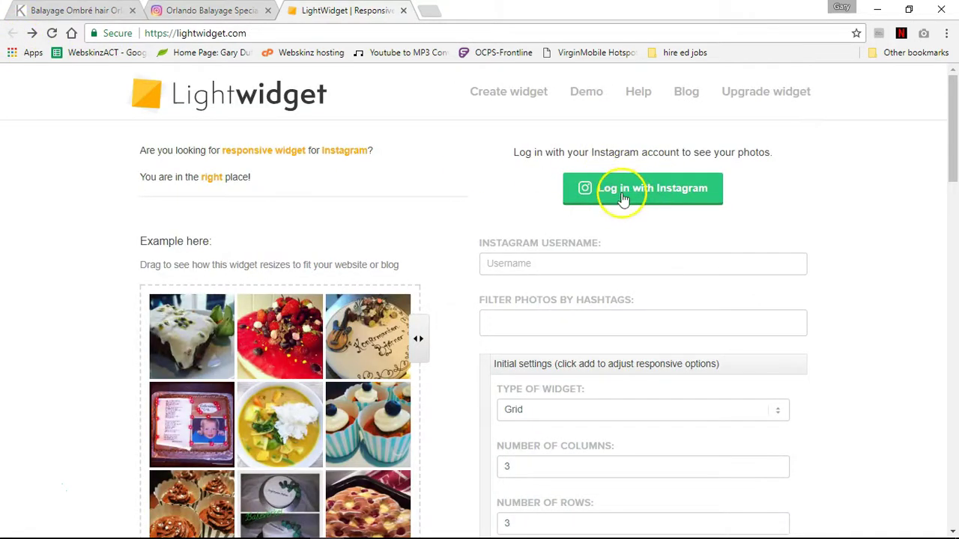
# - Focus the Instagram username field, then minimize the browser window
pyautogui.click(552, 263)
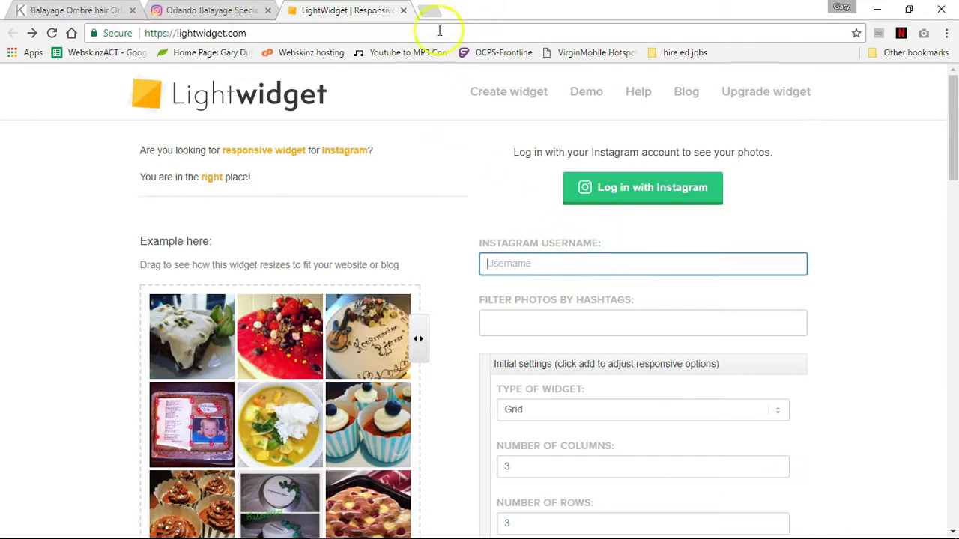
pyautogui.moveTo(534, 529)
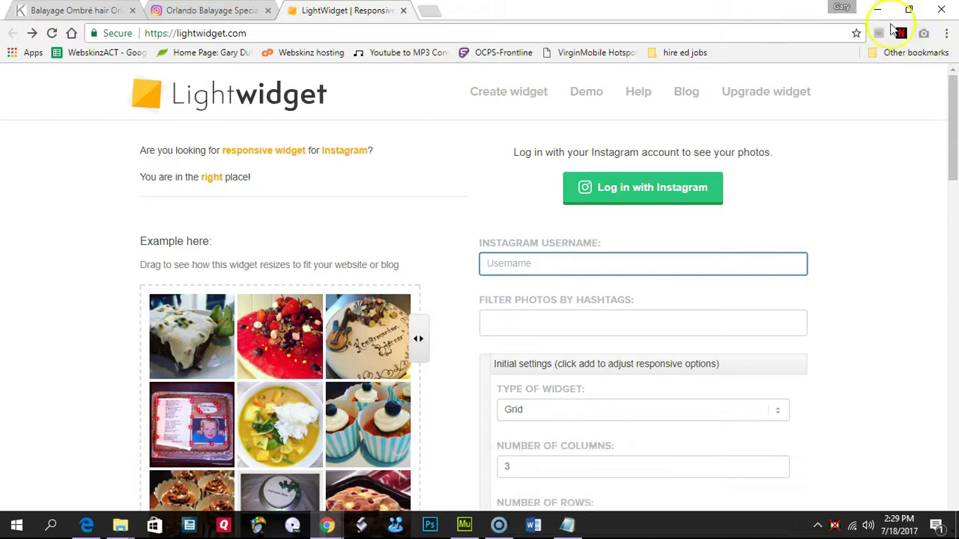
pyautogui.click(877, 9)
# - Minimize Muse and open INSTAGRAM-code-widget.txt from the kat folder in Notepad
pyautogui.click(891, 10)
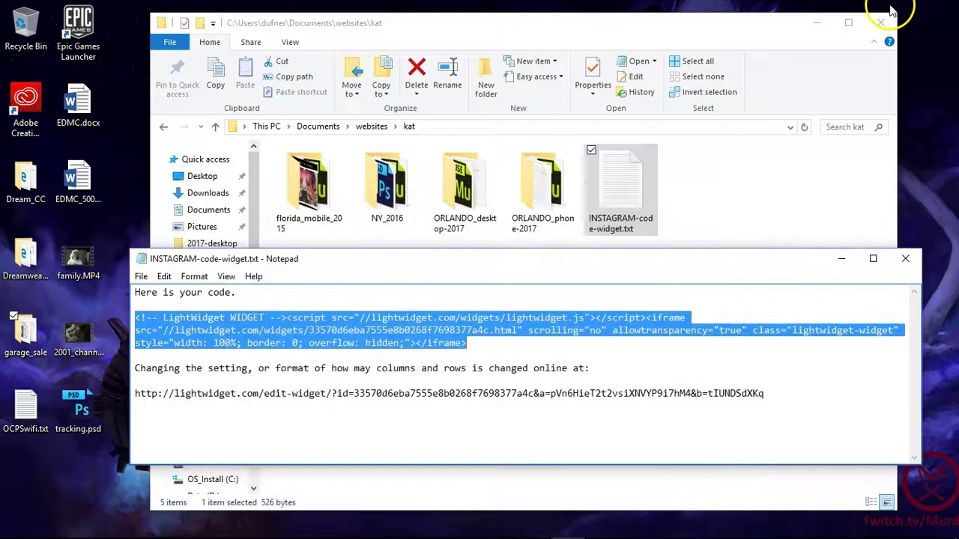
pyautogui.click(732, 185)
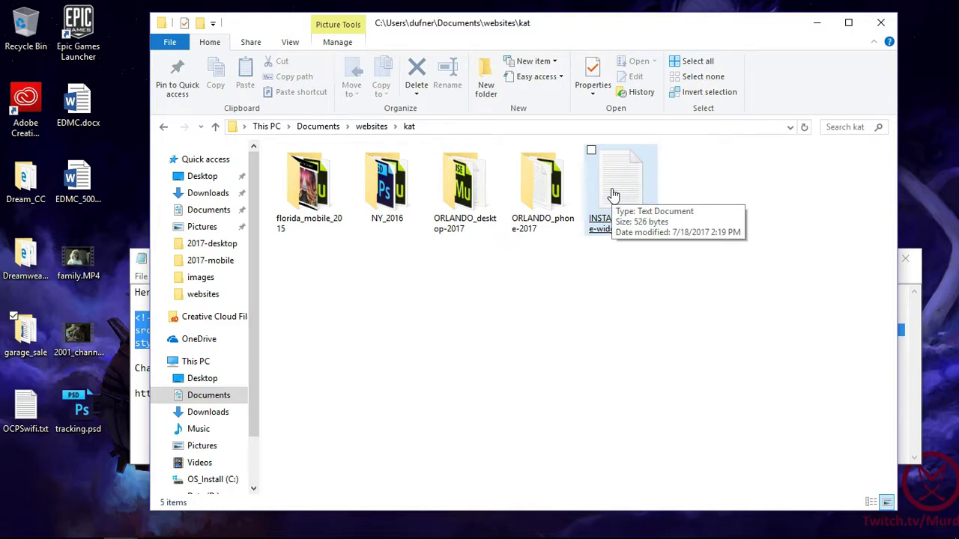
pyautogui.click(692, 175)
pyautogui.click(610, 203)
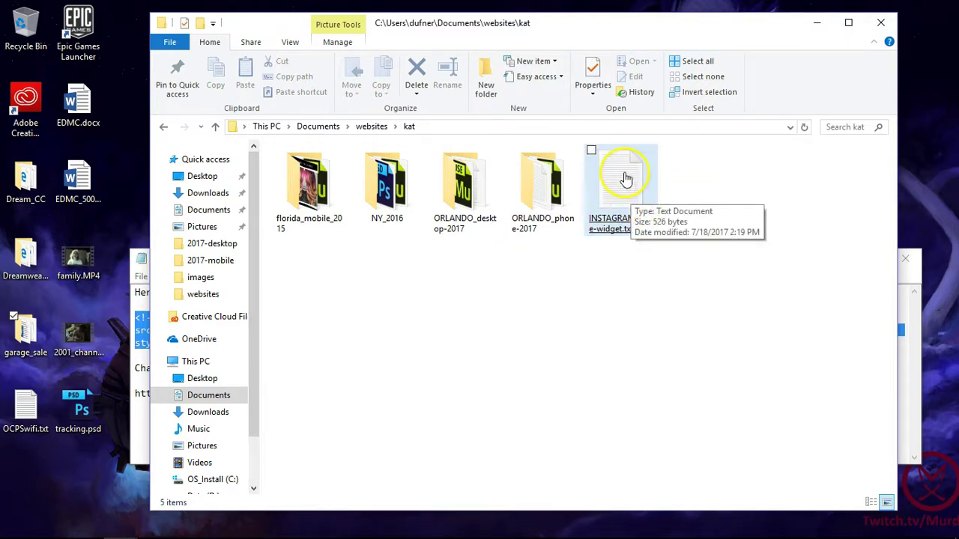
pyautogui.doubleClick(626, 180)
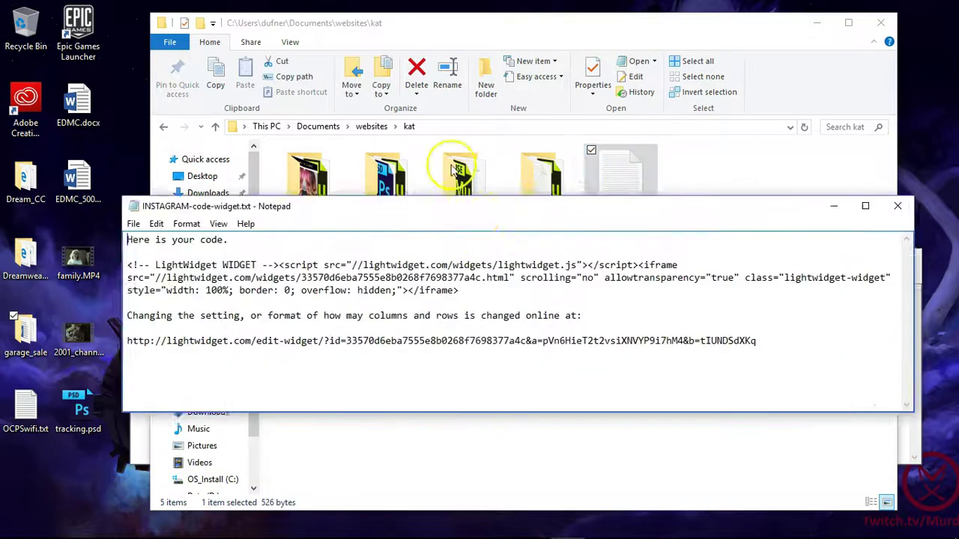
# - Review the saved embed code and select the edit-widget link for copying
pyautogui.moveTo(123, 226); pyautogui.dragTo(228, 226)
pyautogui.moveTo(492, 275); pyautogui.dragTo(85, 240)
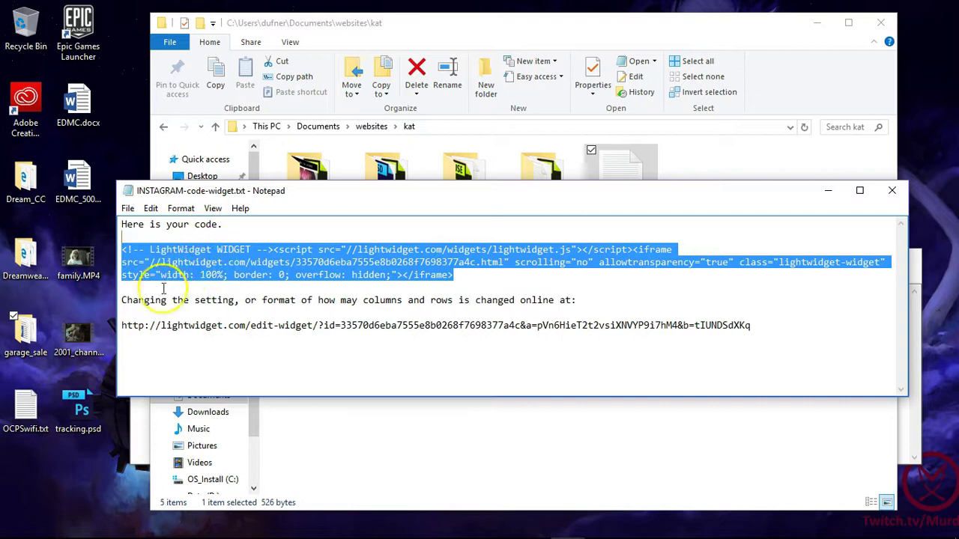
pyautogui.moveTo(125, 302); pyautogui.dragTo(583, 300)
pyautogui.moveTo(778, 327); pyautogui.dragTo(109, 328)
pyautogui.hotkey('ctrl', 'c')
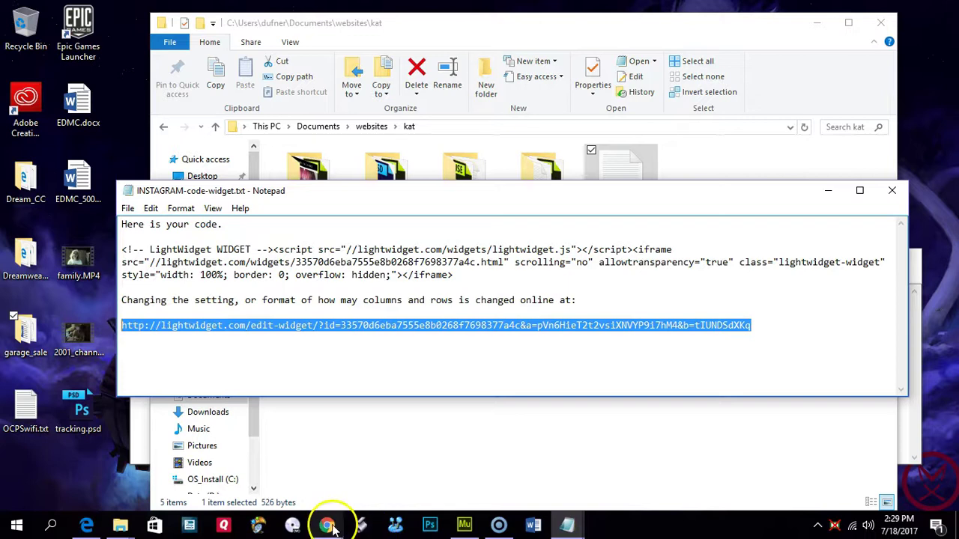
# - Load the copied edit-widget link in the LightWidget browser window's address bar
pyautogui.moveTo(329, 526)
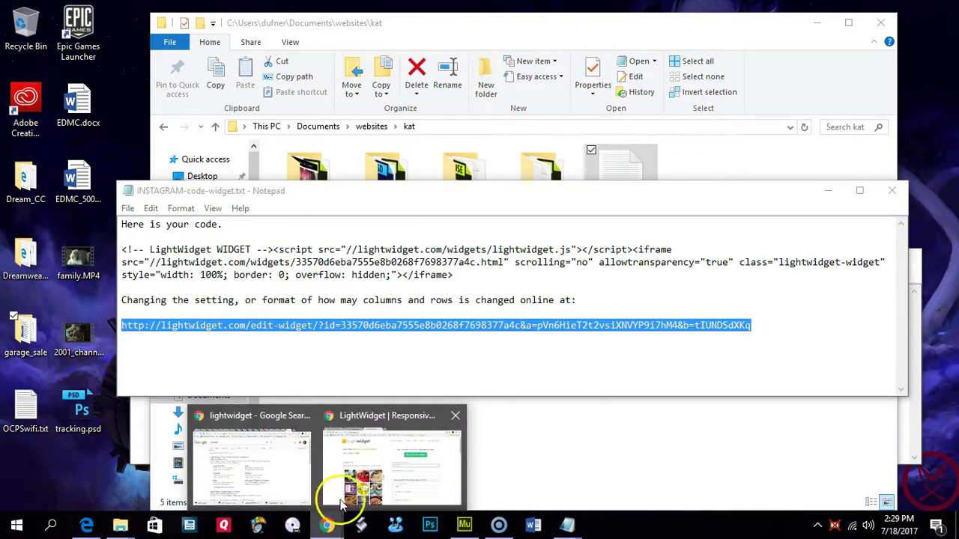
pyautogui.click(367, 474)
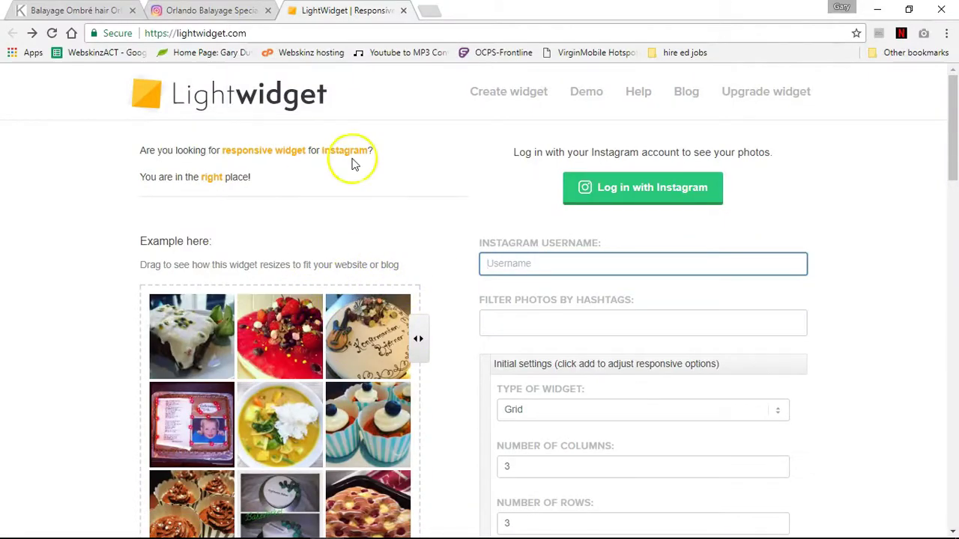
pyautogui.click(442, 32)
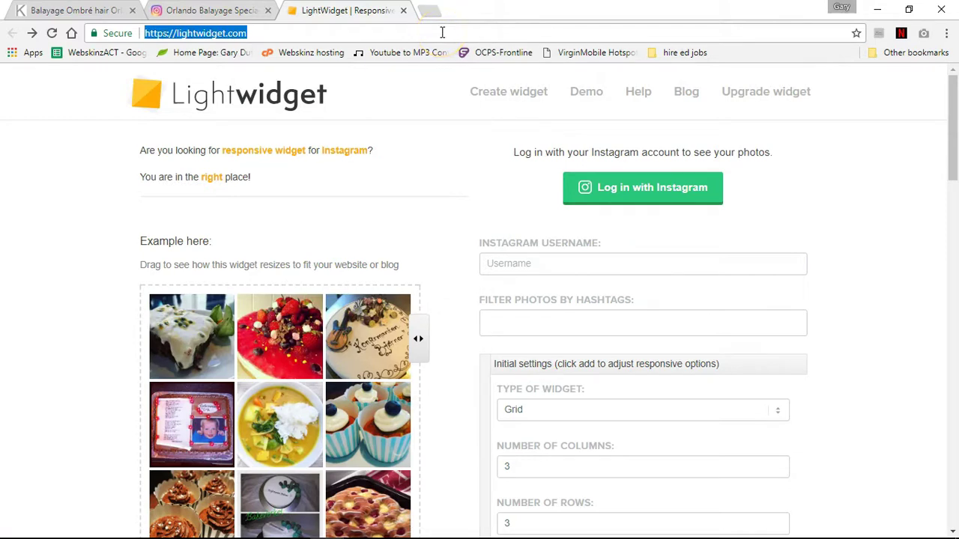
pyautogui.hotkey('ctrl', 'v')
pyautogui.press('Return')
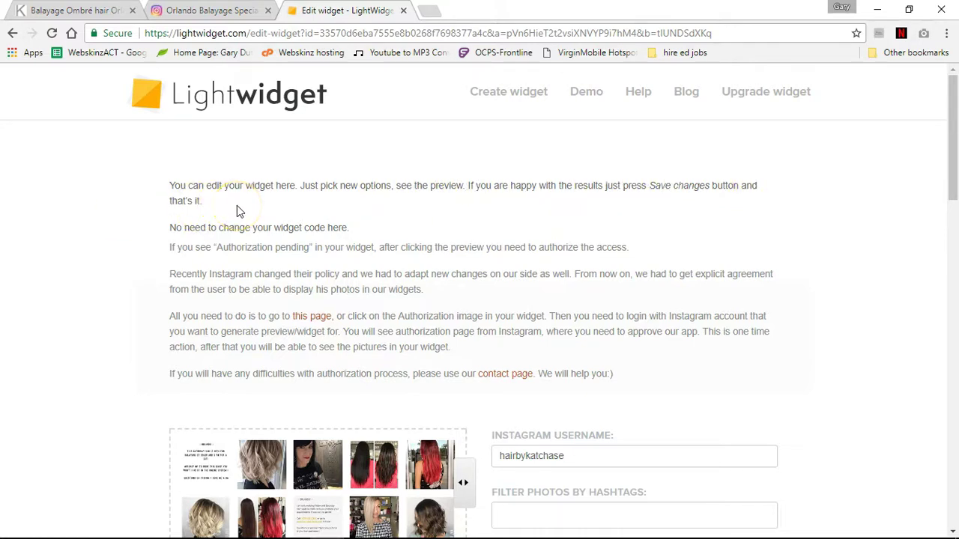
# - Read the edit-page notes on code and authorization, then select the Number of Columns value
pyautogui.moveTo(185, 226); pyautogui.dragTo(337, 230)
pyautogui.click(355, 233)
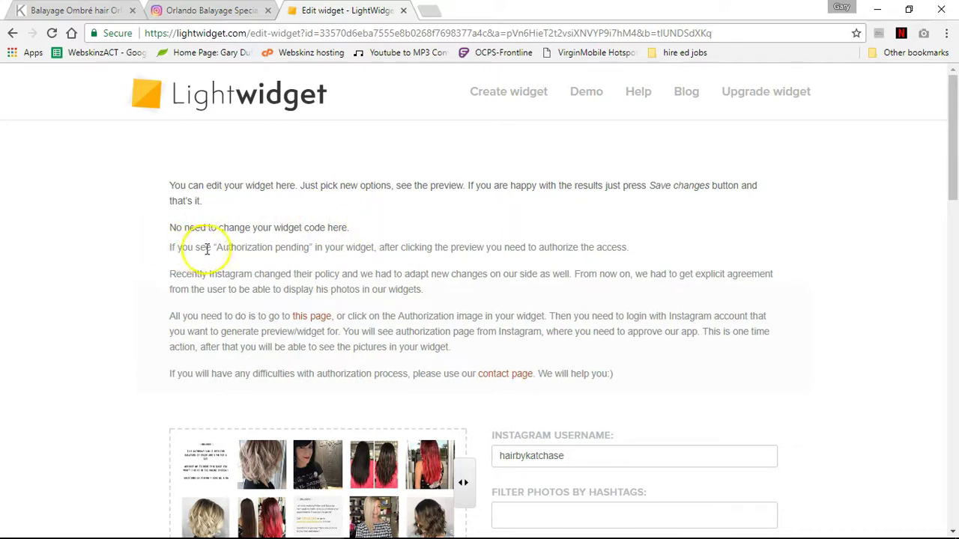
pyautogui.moveTo(231, 247); pyautogui.dragTo(552, 242)
pyautogui.click(377, 280)
pyautogui.scroll(-1, 565, 284)
pyautogui.scroll(-5, 565, 285)
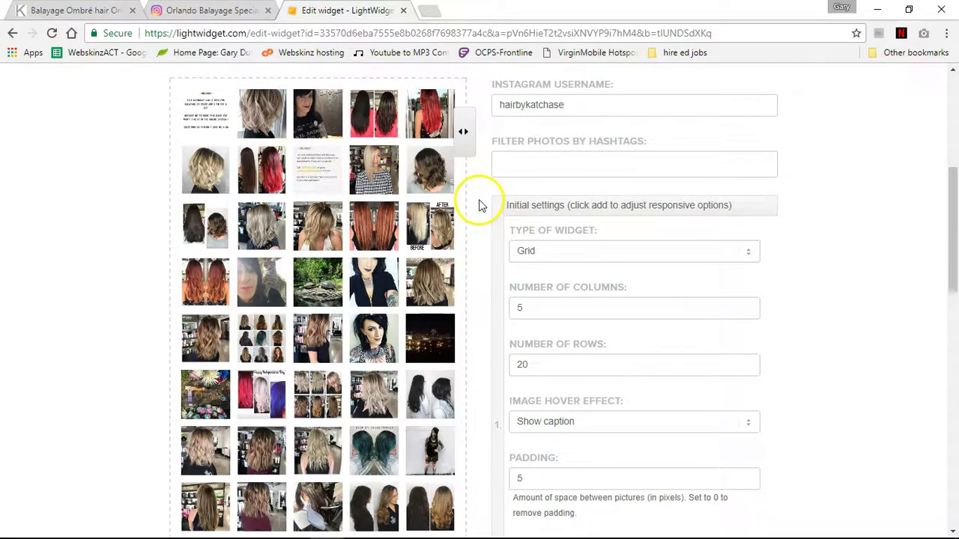
pyautogui.scroll(1, 480, 206)
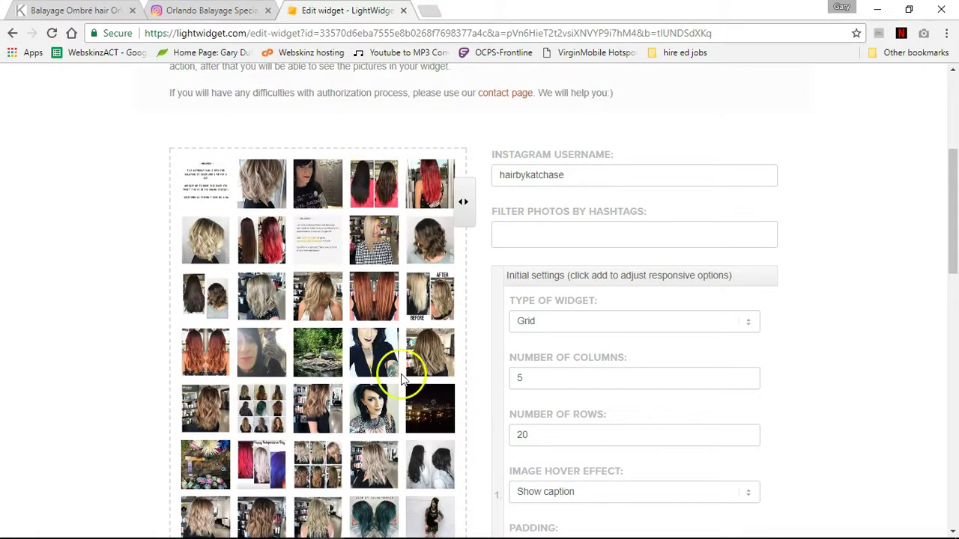
pyautogui.scroll(-2, 627, 257)
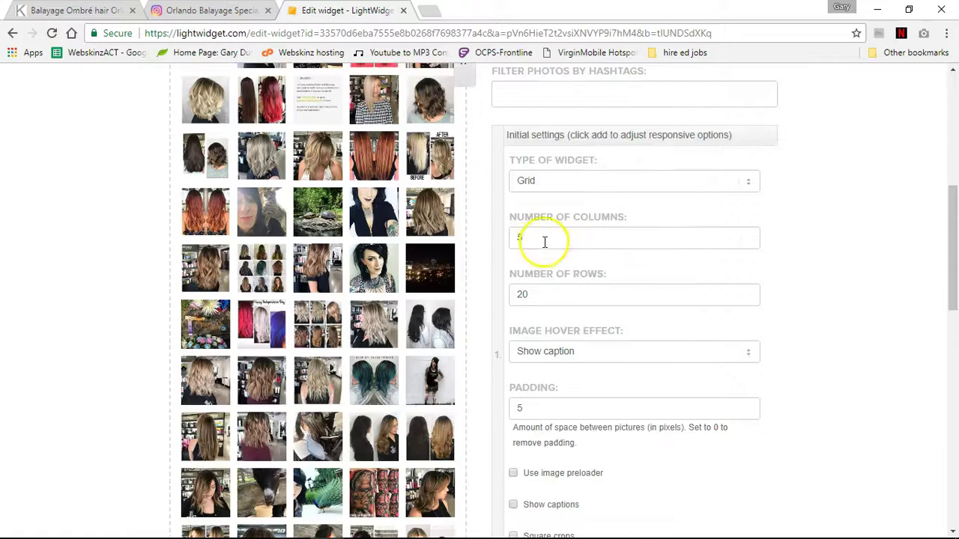
pyautogui.moveTo(526, 237); pyautogui.dragTo(495, 237)
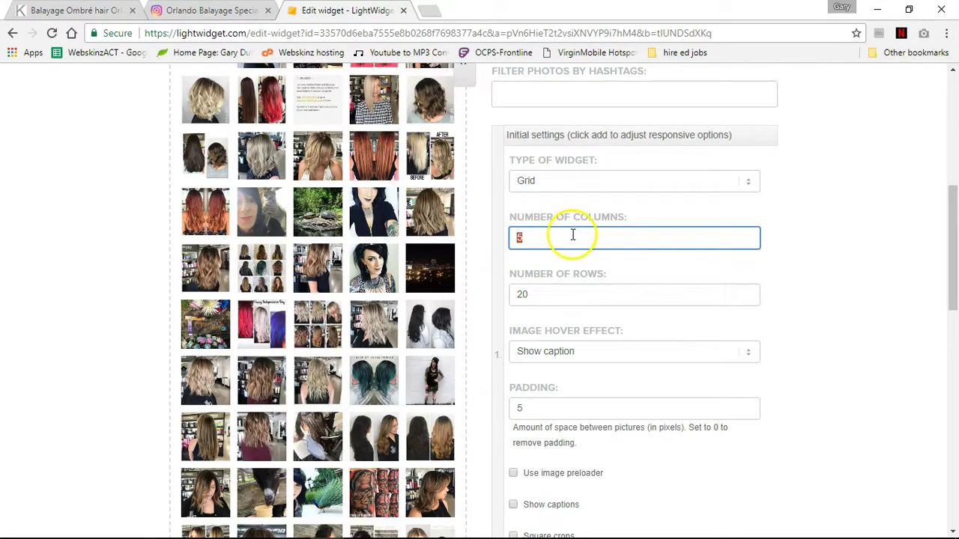
# - On the salon website, scroll to the Instagram Feed grid and open its second photo as an Instagram post
pyautogui.click(93, 15)
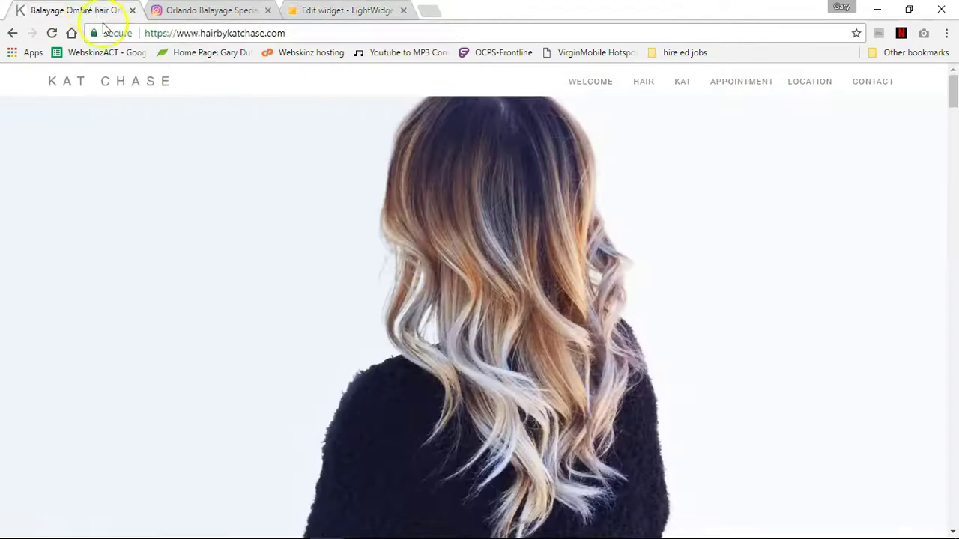
pyautogui.moveTo(952, 98); pyautogui.dragTo(951, 139)
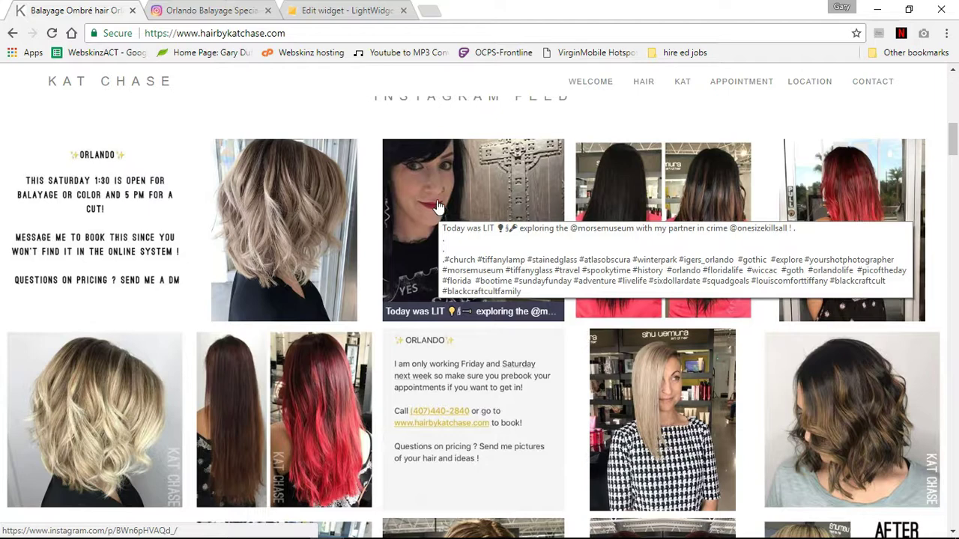
pyautogui.click(300, 165)
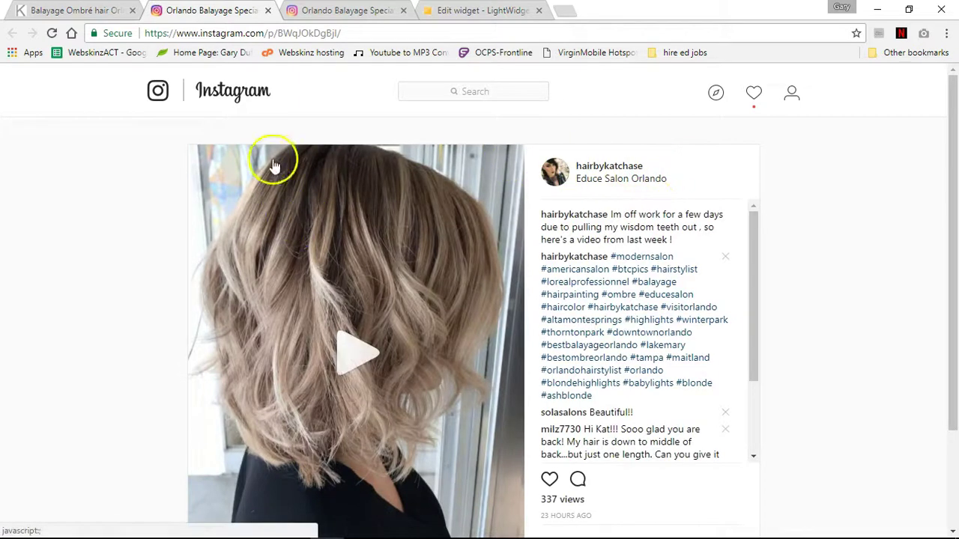
# - Open another feed photo from the salon site, then close the two extra Instagram post tabs
pyautogui.click(86, 12)
pyautogui.click(471, 193)
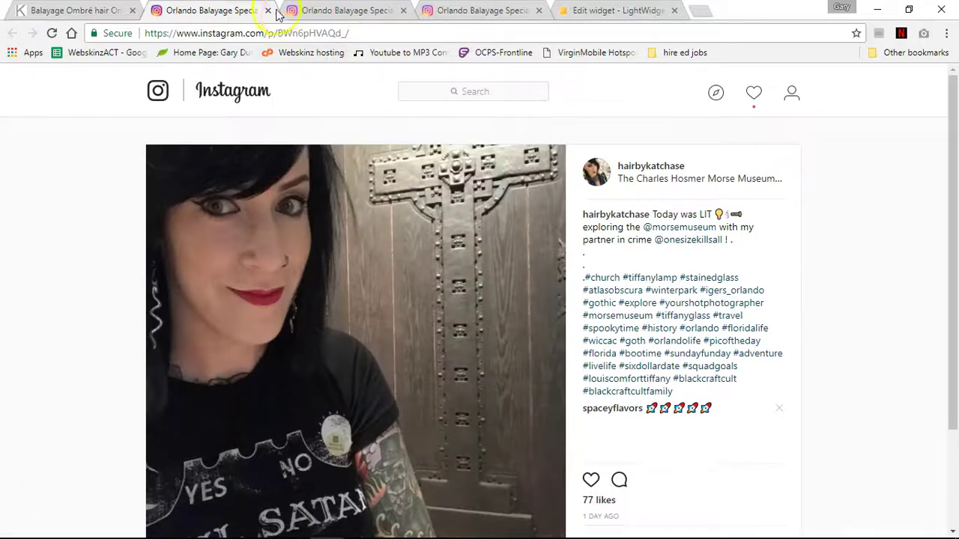
pyautogui.click(267, 11)
pyautogui.click(267, 10)
# - Browse the stylist's Instagram profile photo grid showing 3,025 posts
pyautogui.click(244, 12)
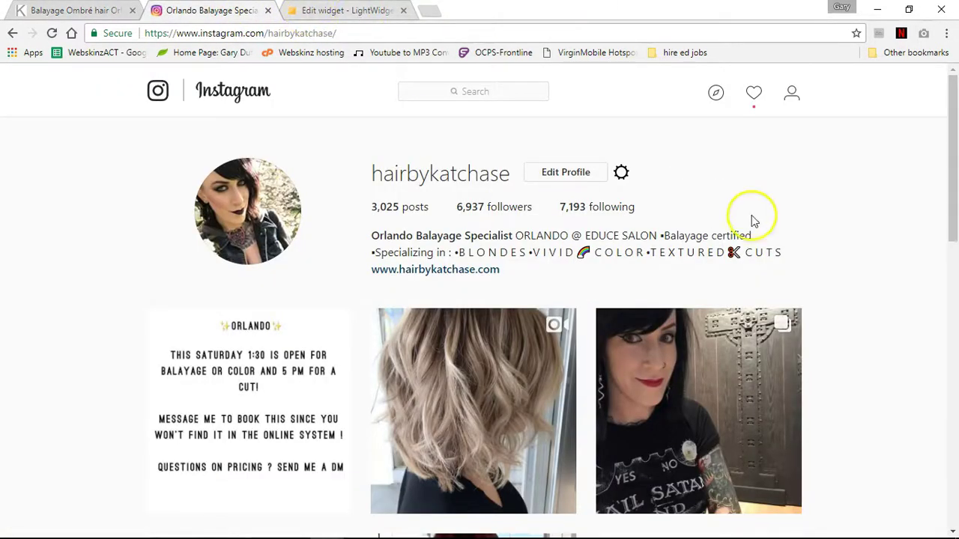
pyautogui.scroll(-2, 850, 244)
pyautogui.scroll(-1, 552, 343)
pyautogui.scroll(-1, 499, 385)
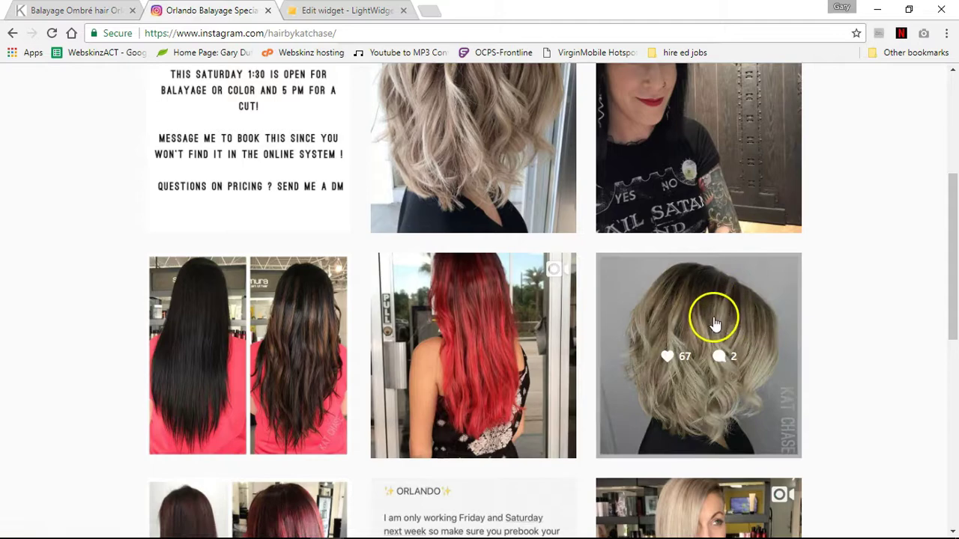
pyautogui.scroll(-3, 713, 324)
pyautogui.scroll(7, 781, 293)
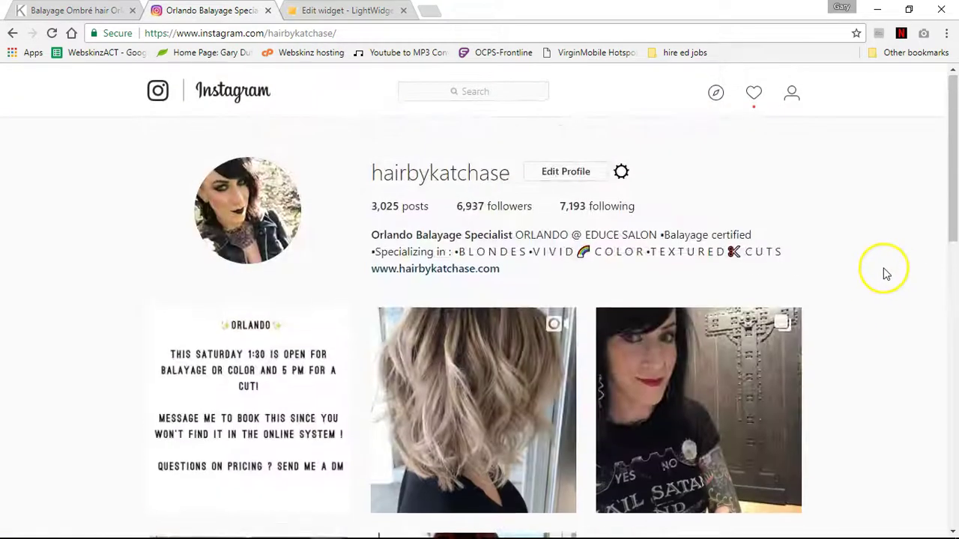